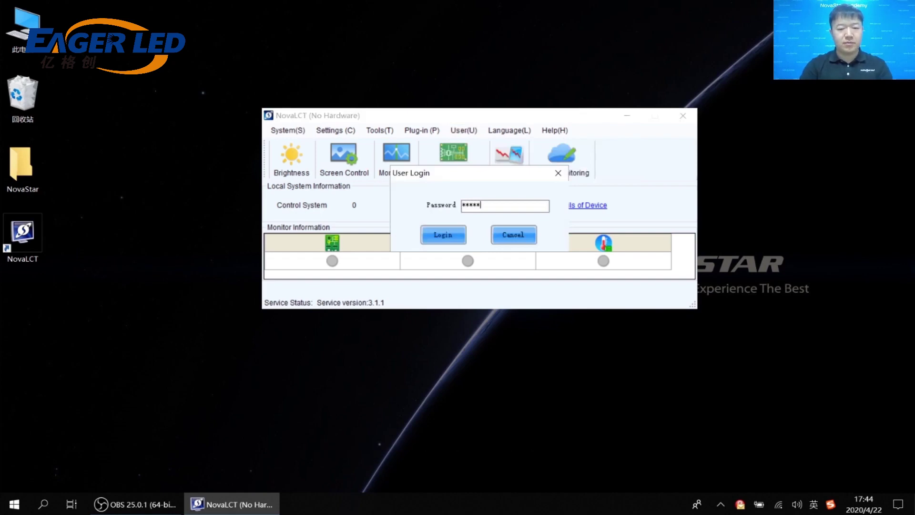
Complete the password login and start a manual Multi-batch Adjustment with no colorimeter.
{"action": "key", "text": "Return"}
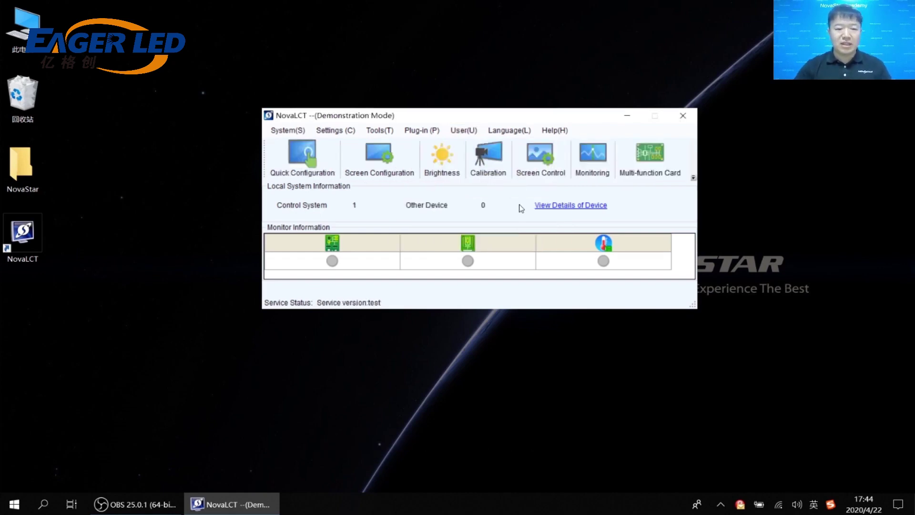
{"action": "left_click", "coordinate": [387, 132]}
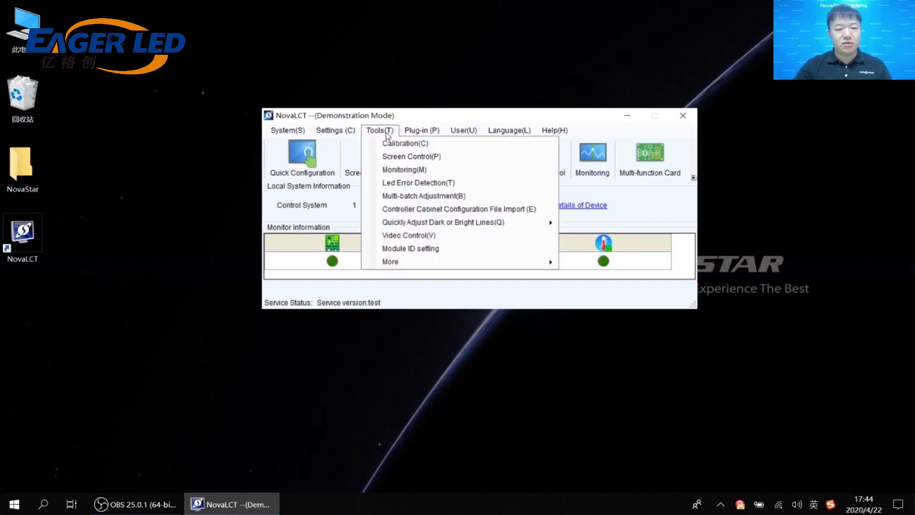
{"action": "left_click", "coordinate": [412, 197]}
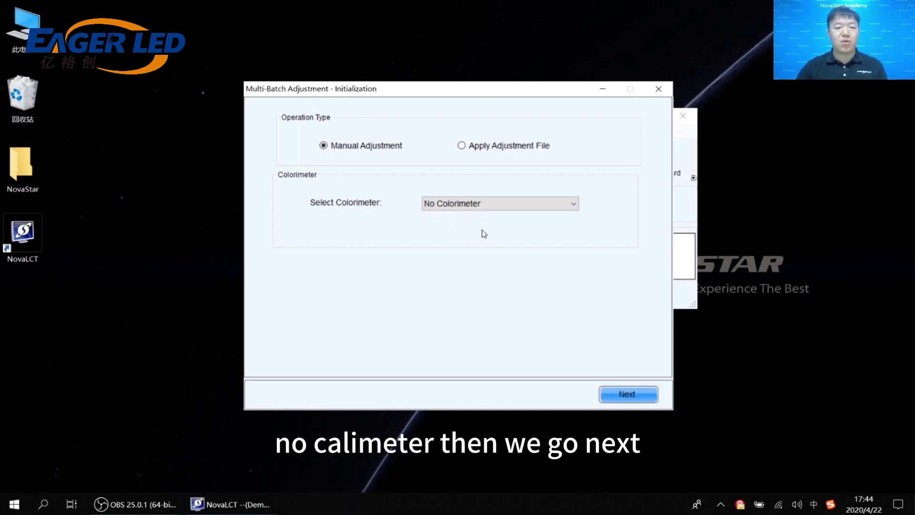
{"action": "left_click", "coordinate": [629, 394]}
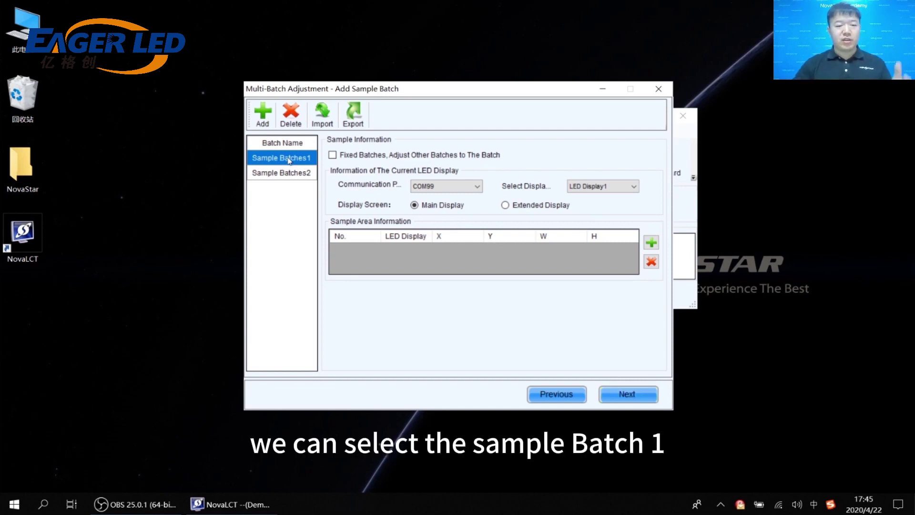
Add cabinet (1,1) as the sample area of Sample Batches1.
{"action": "left_click", "coordinate": [651, 242]}
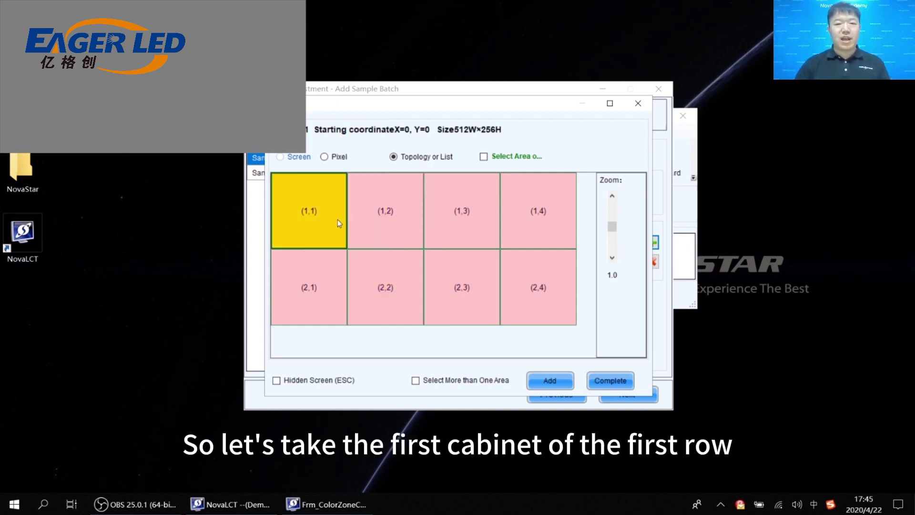
{"action": "left_click", "coordinate": [301, 196]}
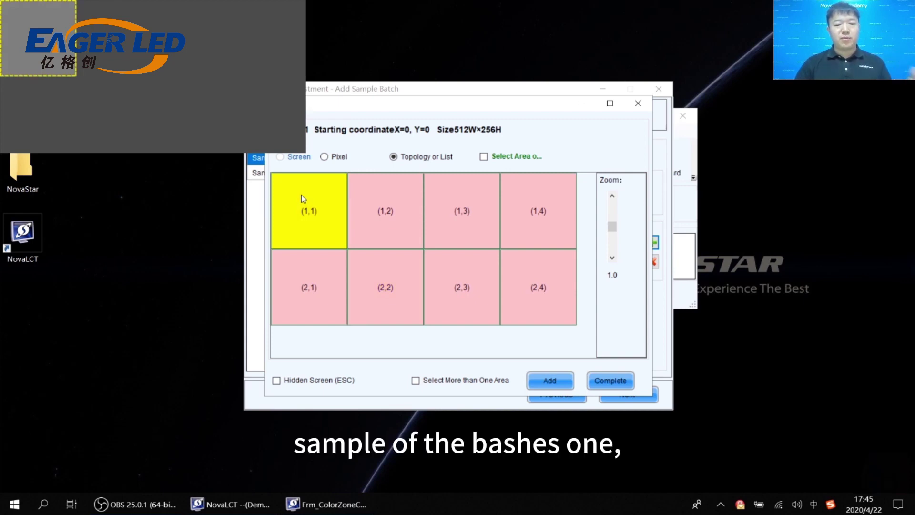
{"action": "left_click", "coordinate": [541, 386]}
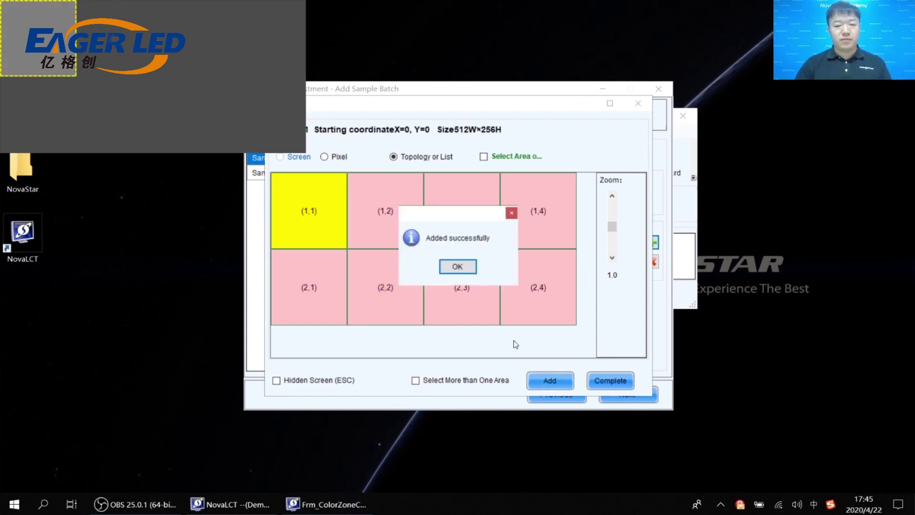
{"action": "left_click", "coordinate": [457, 266]}
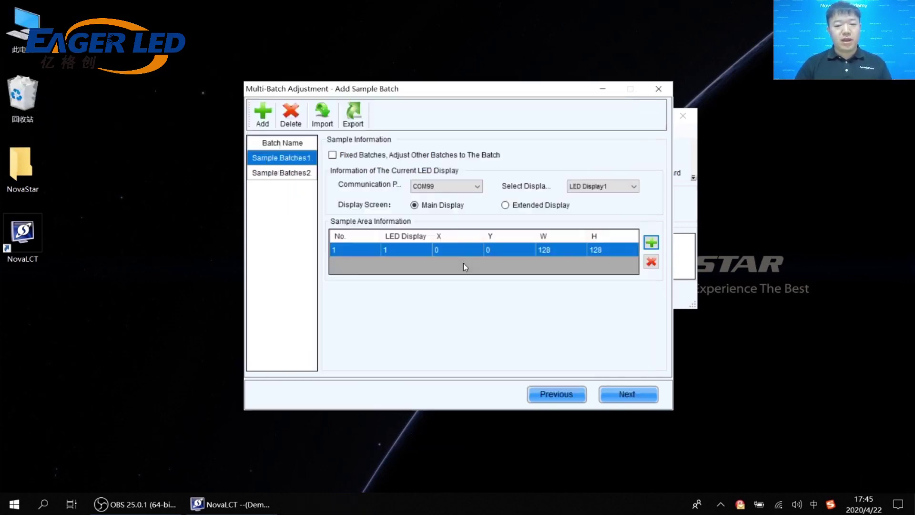
Add cabinet (2,1) as the sample area of Sample Batches2.
{"action": "left_click", "coordinate": [296, 175]}
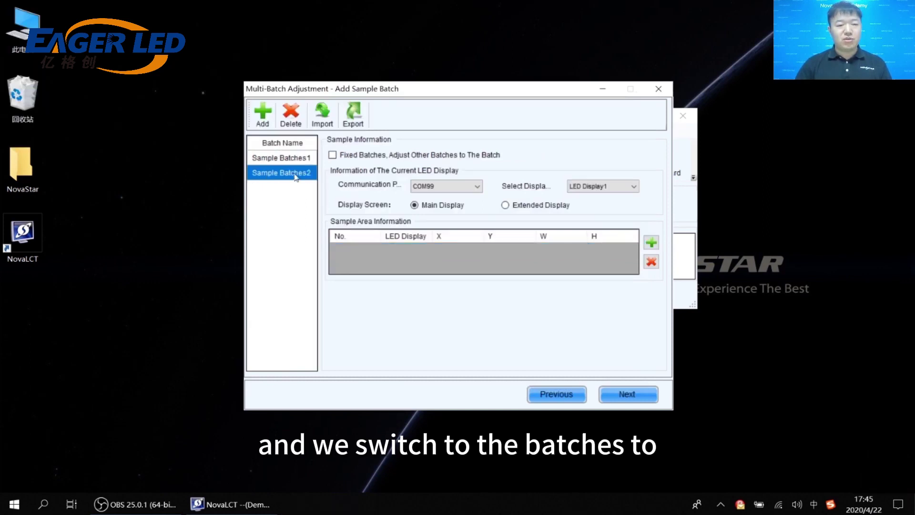
{"action": "left_click", "coordinate": [651, 244]}
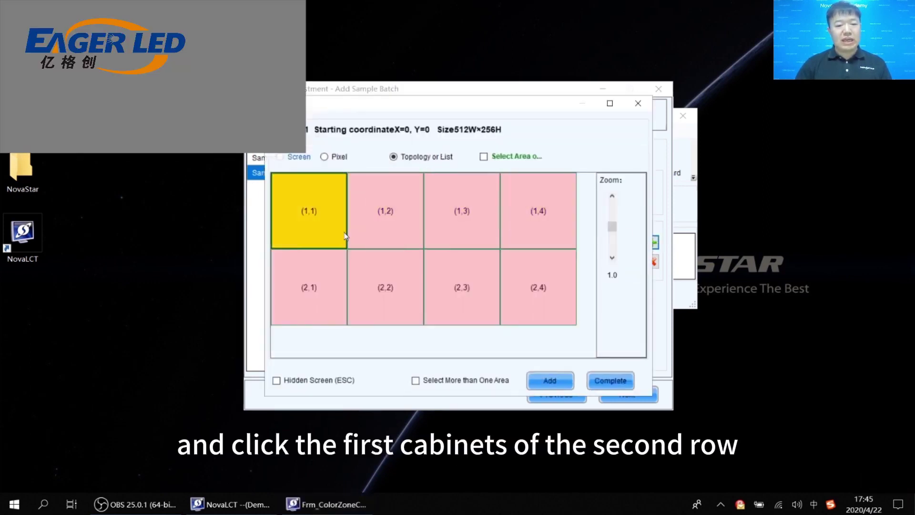
{"action": "left_click", "coordinate": [316, 282]}
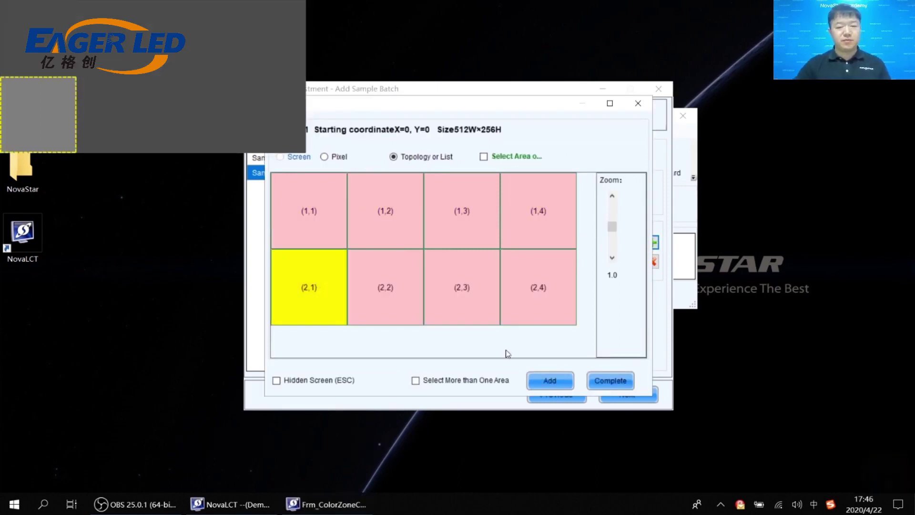
{"action": "left_click", "coordinate": [549, 381]}
{"action": "left_click", "coordinate": [458, 267]}
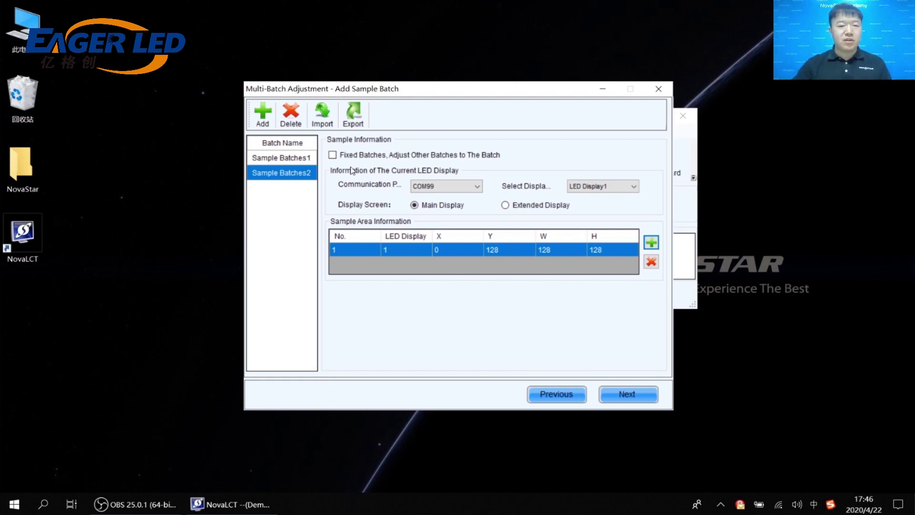
Set Sample Batches1 as the fixed batch that other batches are adjusted to, and proceed to the sample batch adjustment.
{"action": "left_click", "coordinate": [299, 163]}
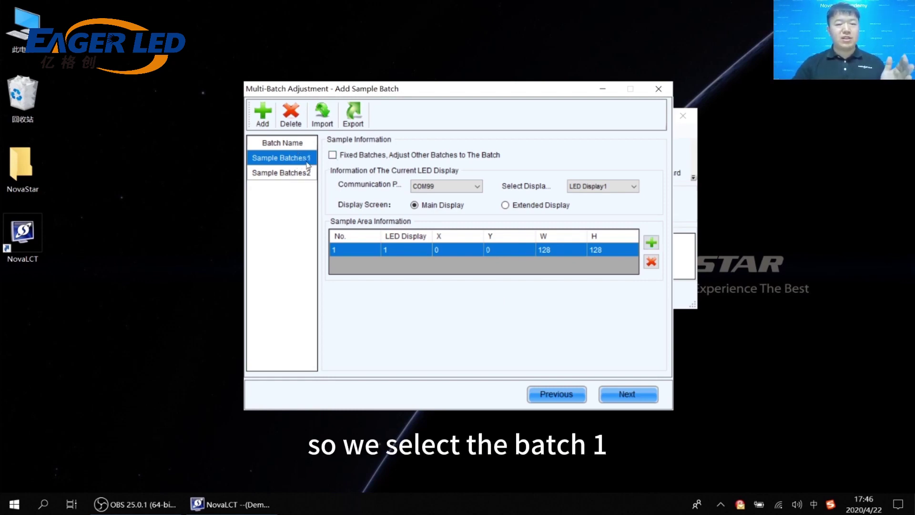
{"action": "left_click", "coordinate": [332, 155]}
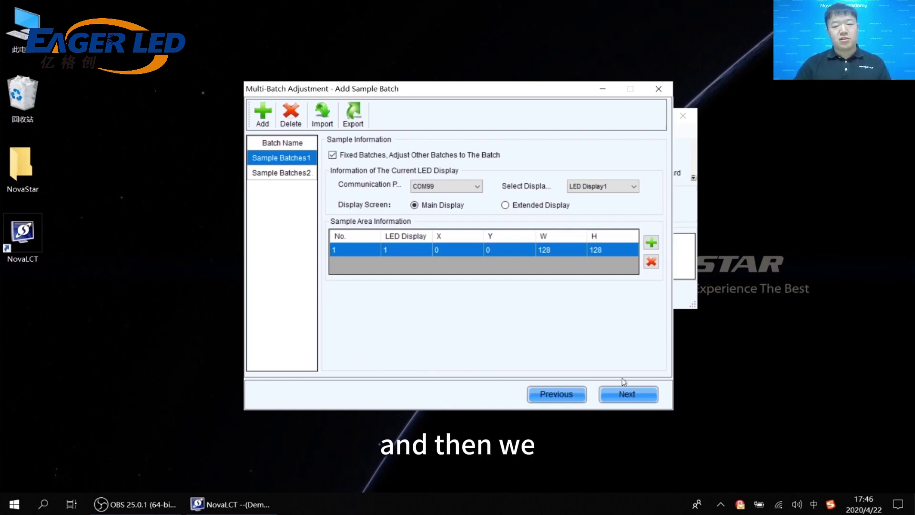
{"action": "left_click", "coordinate": [308, 172]}
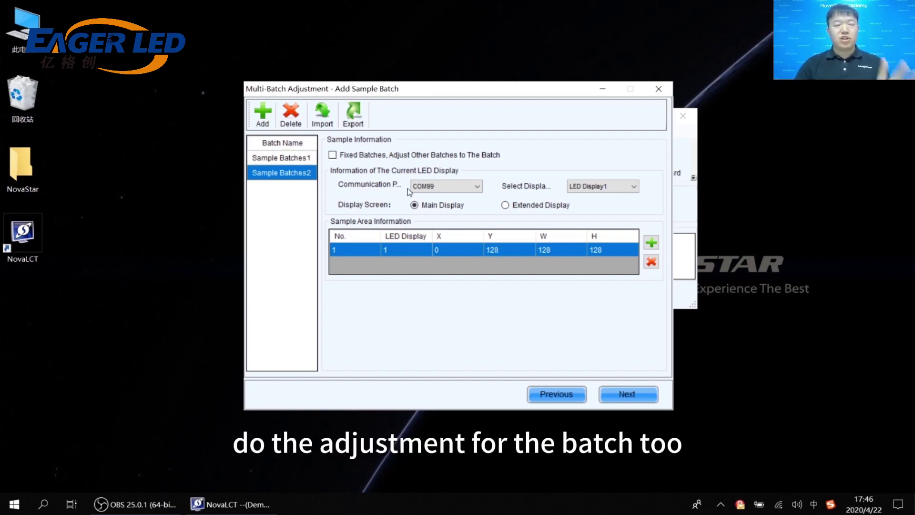
{"action": "left_click", "coordinate": [636, 395]}
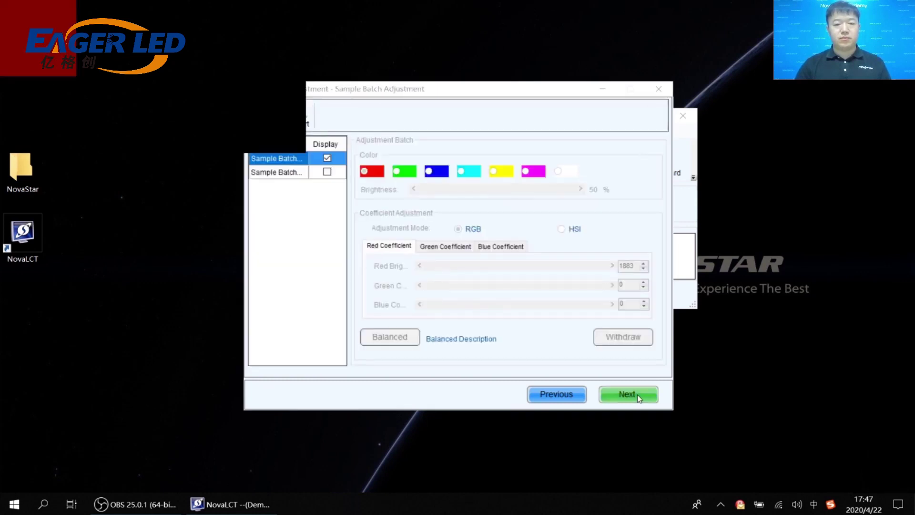
Display both sample batches on the LED screen and select Sample Batches2 for adjustment.
{"action": "left_click_drag", "start_coordinate": [483, 88], "coordinate": [551, 79]}
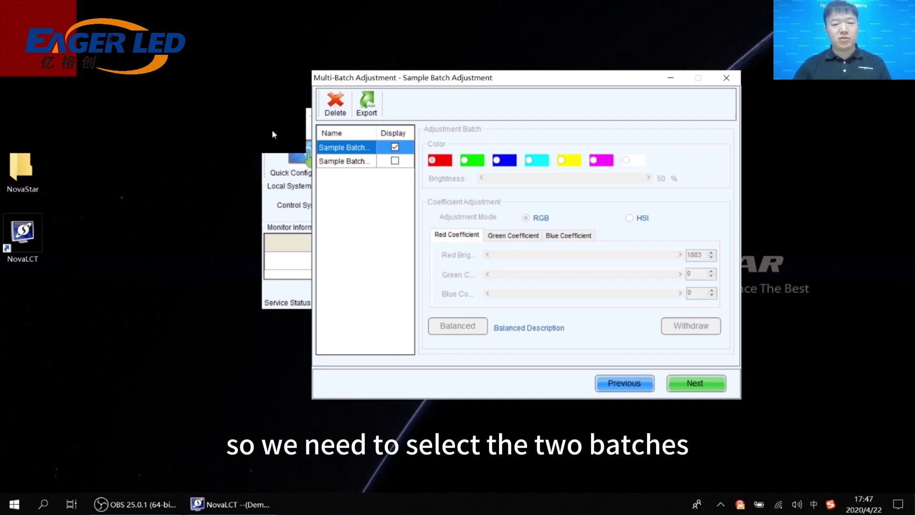
{"action": "left_click", "coordinate": [395, 162]}
{"action": "left_click", "coordinate": [339, 159]}
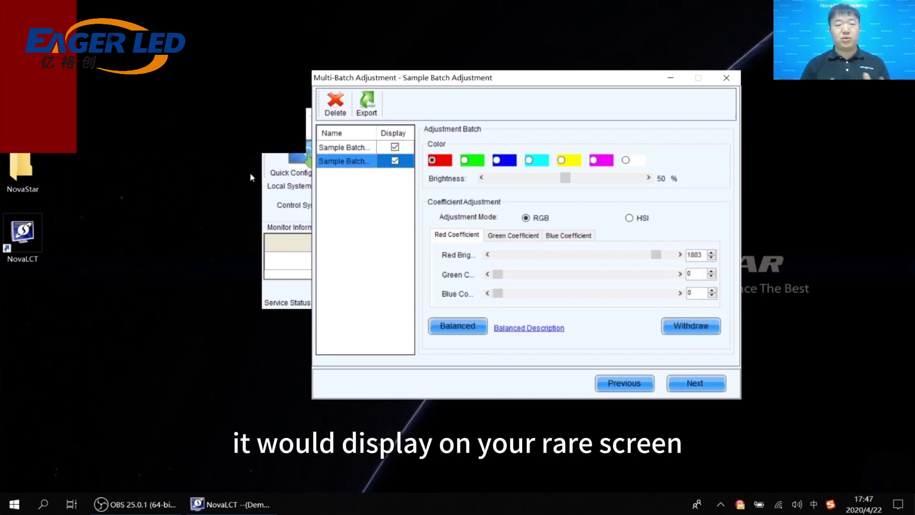
{"action": "left_click", "coordinate": [360, 148]}
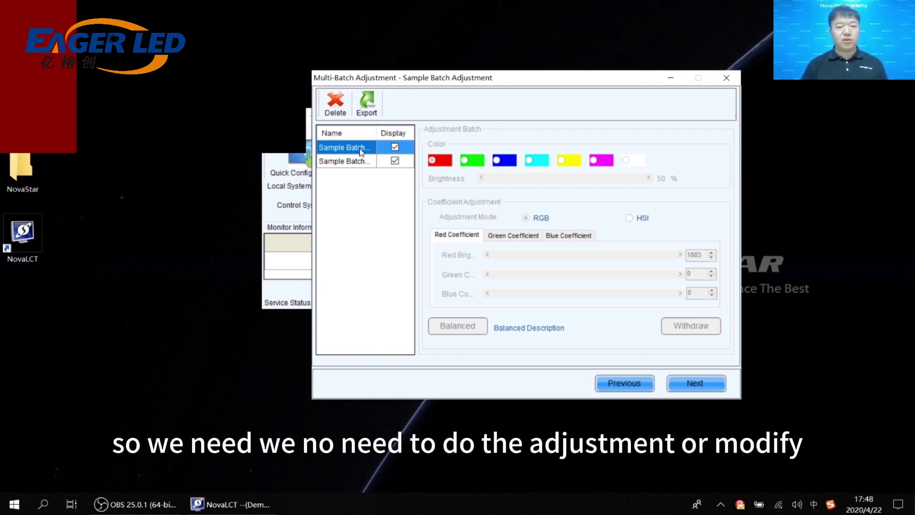
{"action": "left_click", "coordinate": [366, 162]}
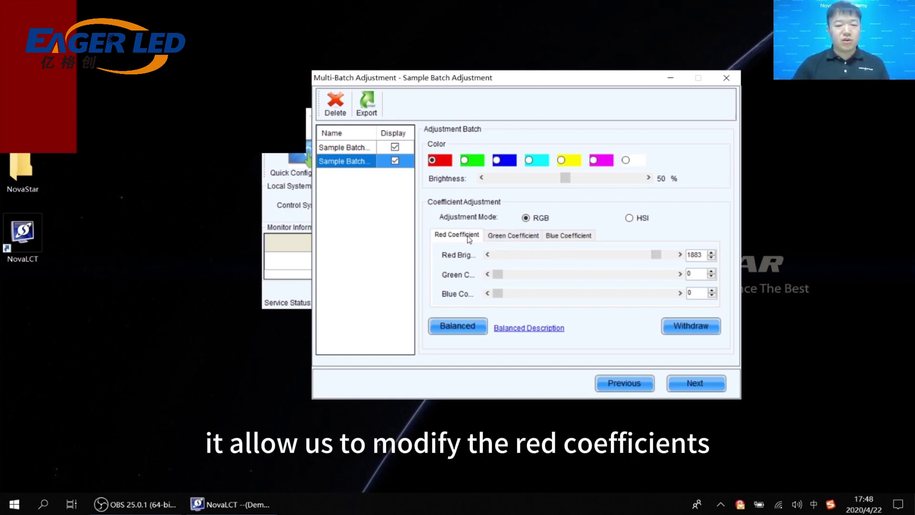
Review the green, blue and red coefficients of Sample Batches2 and switch the adjustment mode to HSI.
{"action": "left_click", "coordinate": [506, 235]}
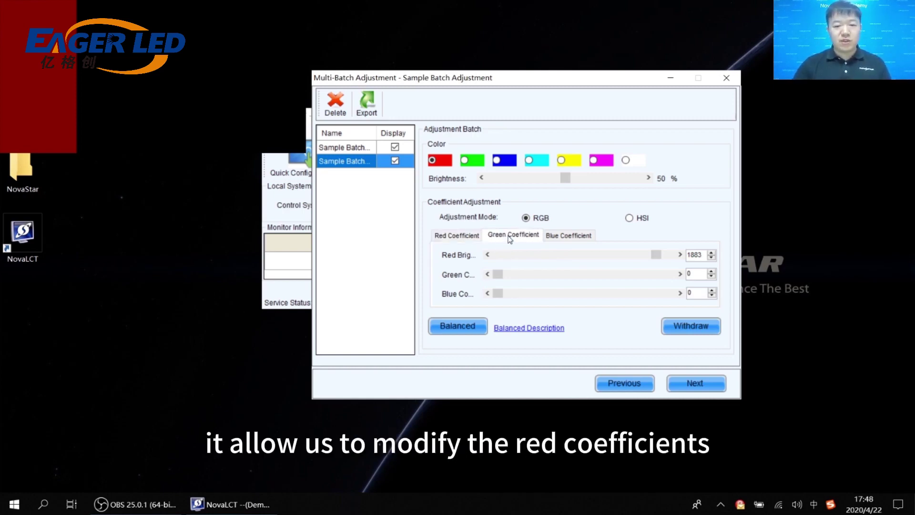
{"action": "left_click", "coordinate": [557, 238]}
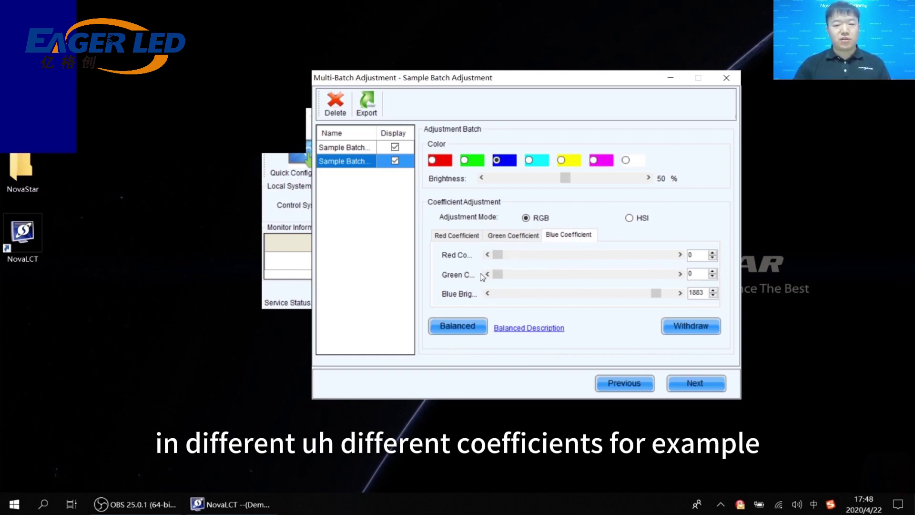
{"action": "left_click", "coordinate": [464, 238]}
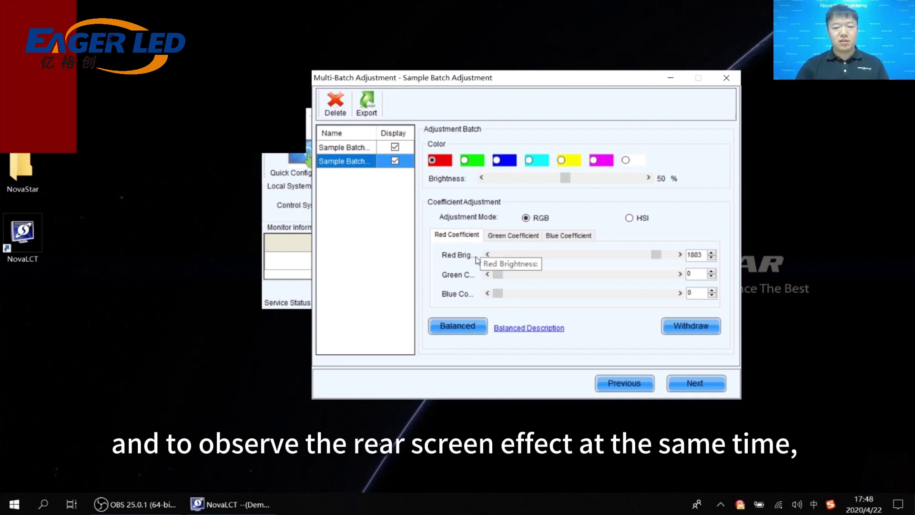
{"action": "left_click", "coordinate": [639, 219]}
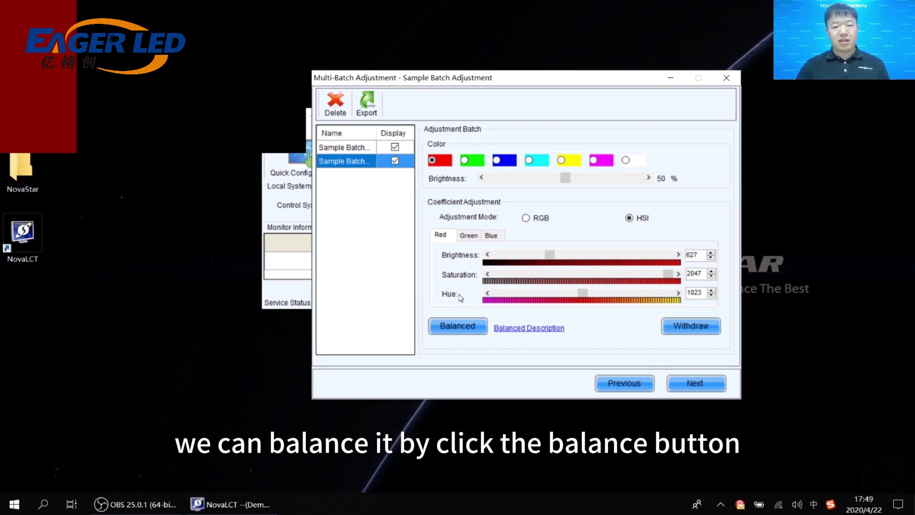
Go through the balanced adjustment in RGB mode with Sample Batches1 as reference and all coefficients left as they are, and complete it.
{"action": "left_click", "coordinate": [471, 326]}
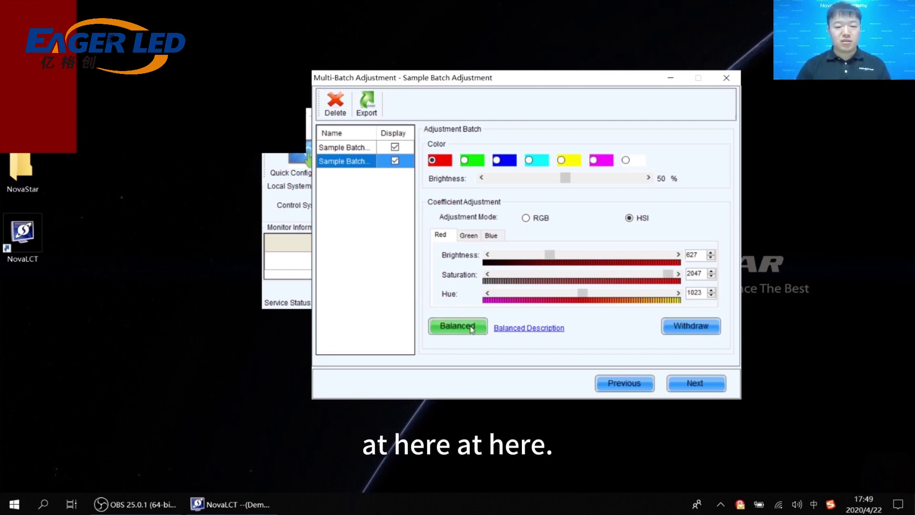
{"action": "left_click", "coordinate": [472, 328]}
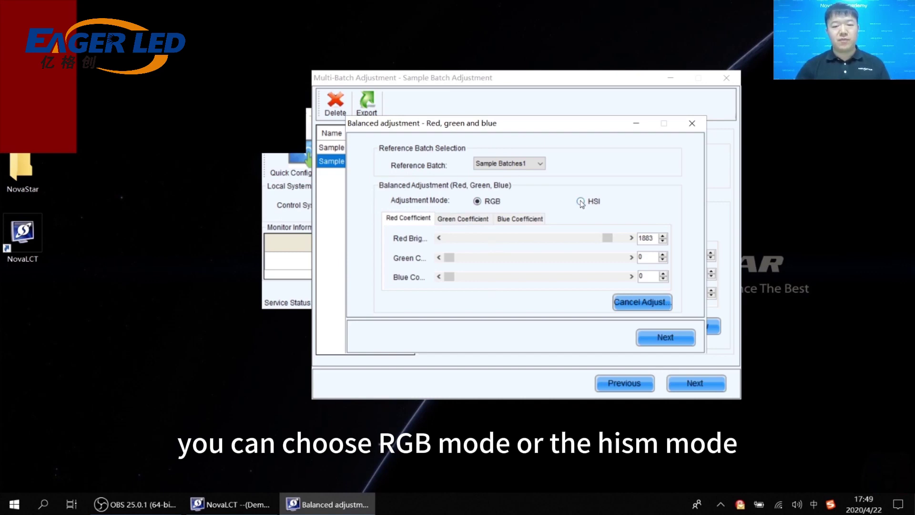
{"action": "left_click", "coordinate": [671, 344]}
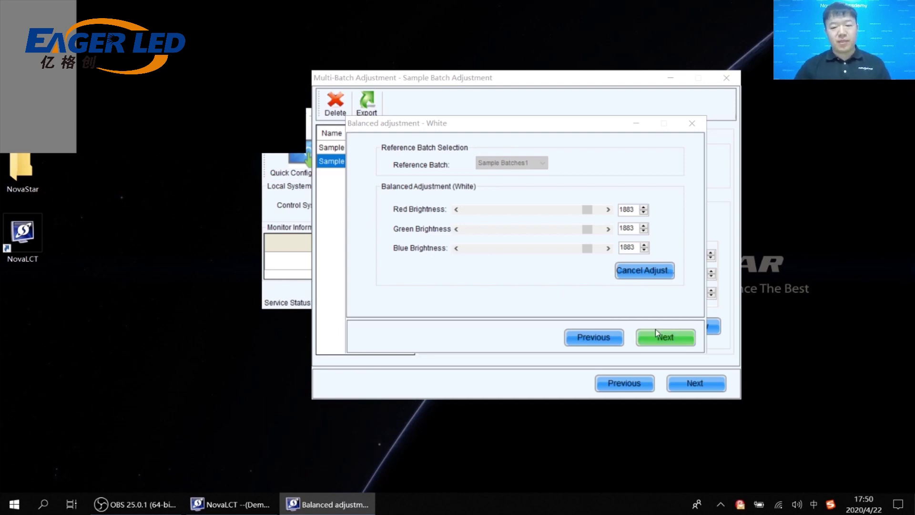
{"action": "left_click", "coordinate": [677, 339]}
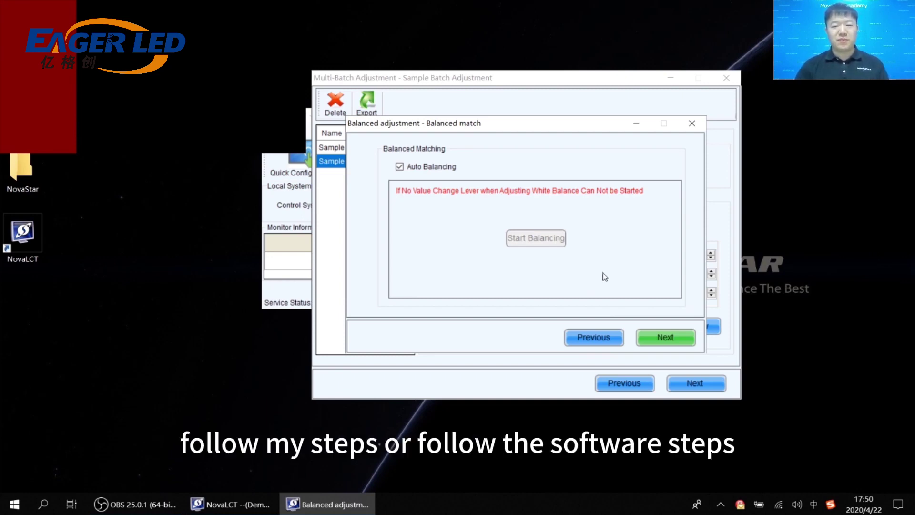
{"action": "left_click", "coordinate": [668, 338]}
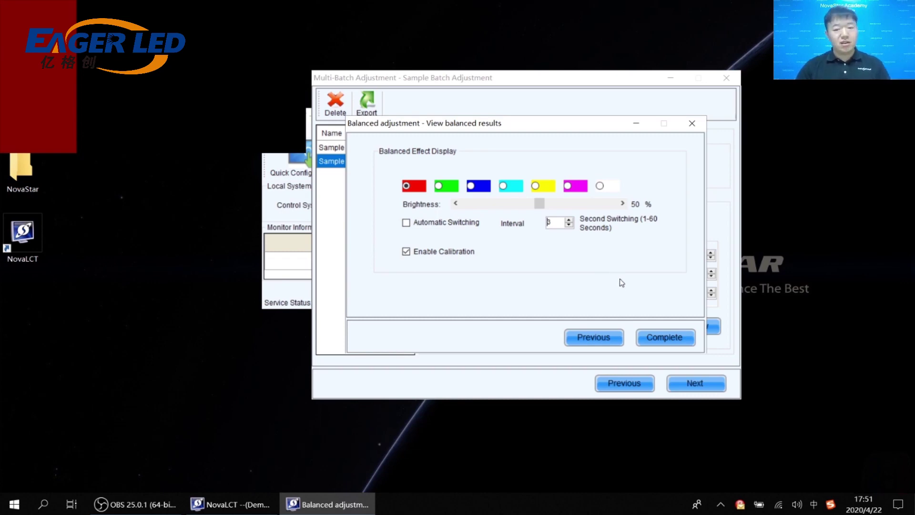
{"action": "left_click", "coordinate": [668, 340]}
Proceed to the adjustment results, add cabinets (2,2) to (2,4) as one area of Sample Batches2, and apply the adjustment to all areas.
{"action": "left_click", "coordinate": [694, 384]}
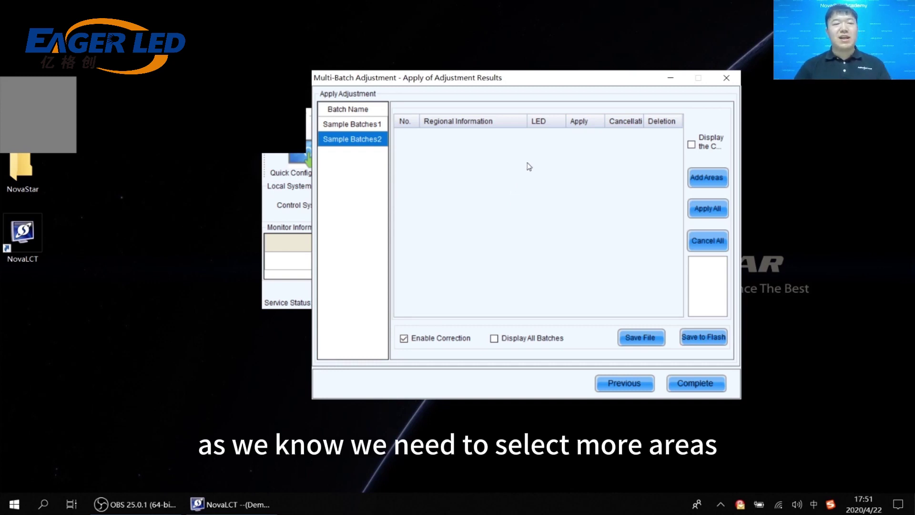
{"action": "left_click", "coordinate": [712, 183]}
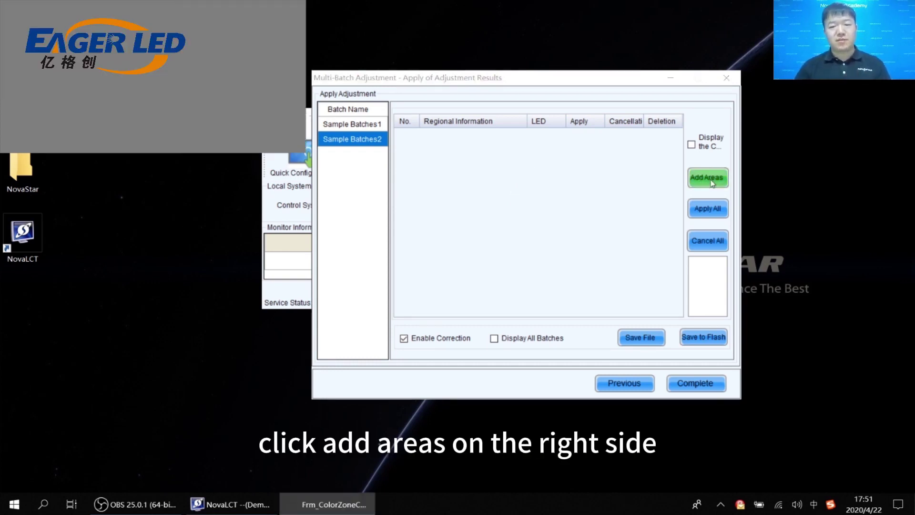
{"action": "left_click_drag", "start_coordinate": [628, 334], "coordinate": [435, 259]}
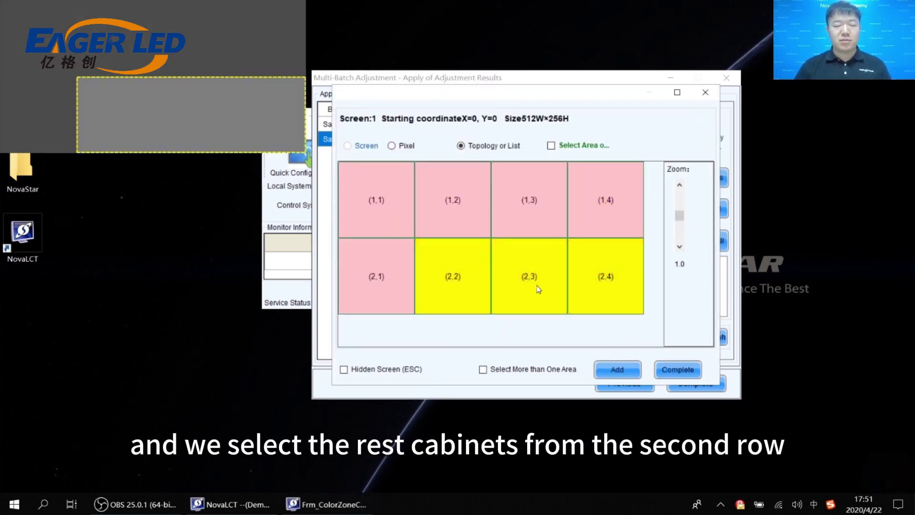
{"action": "left_click", "coordinate": [630, 375]}
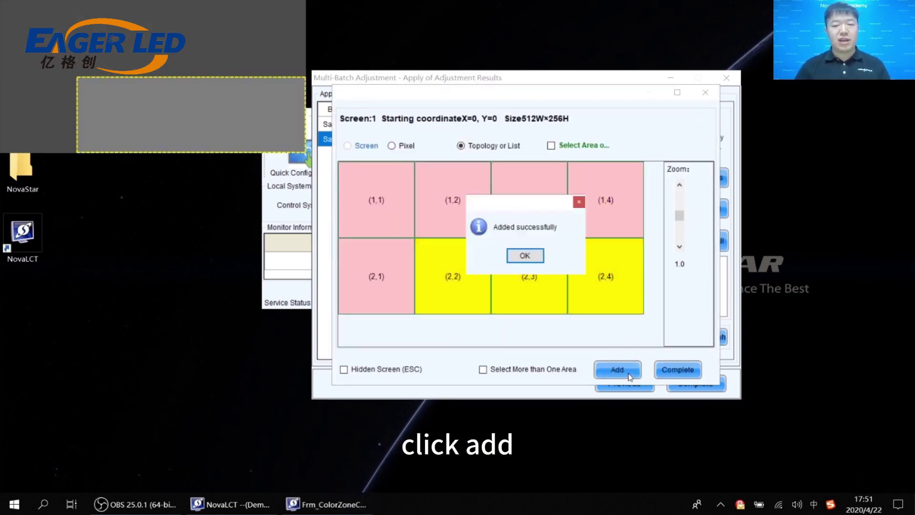
{"action": "left_click", "coordinate": [525, 256]}
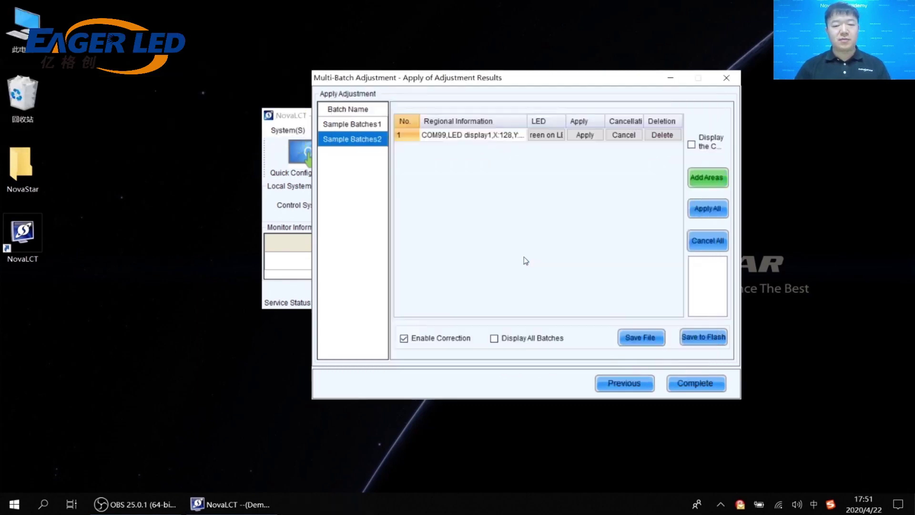
{"action": "left_click", "coordinate": [700, 212]}
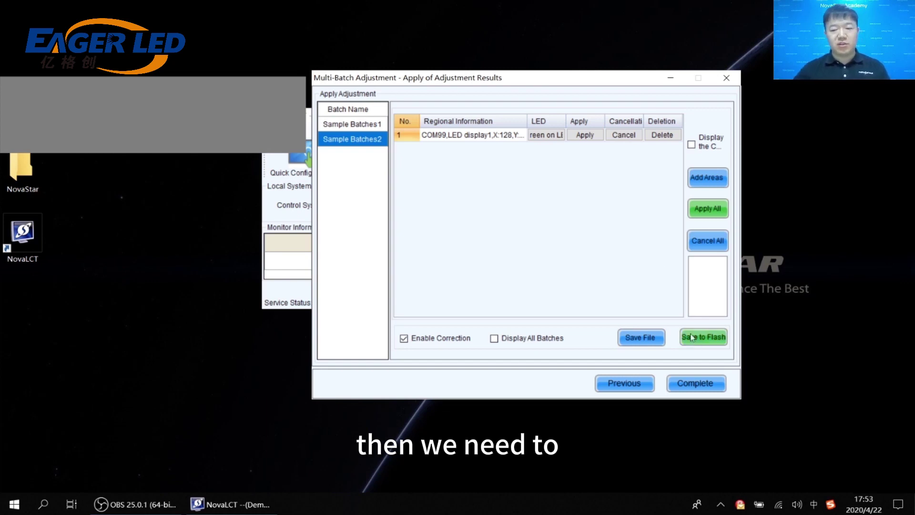
Save the applied batch adjustment to flash and acknowledge the save.
{"action": "left_click", "coordinate": [705, 342]}
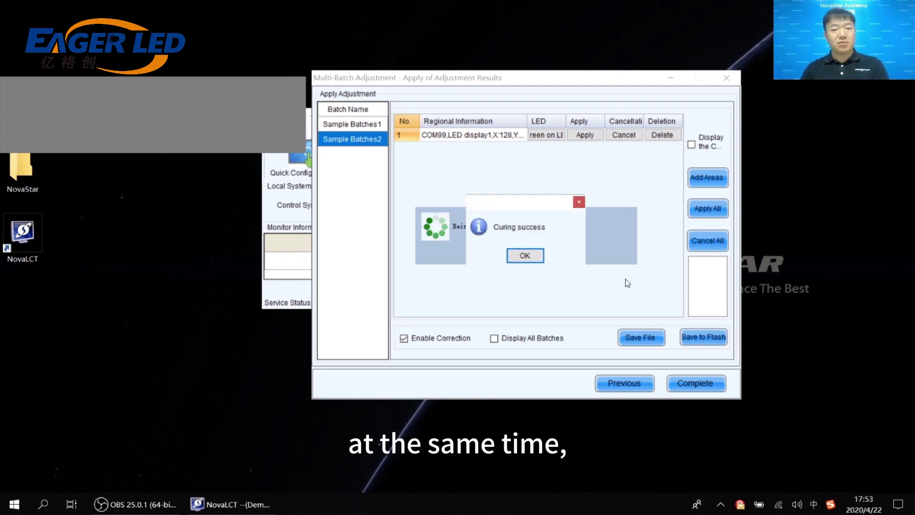
{"action": "left_click", "coordinate": [525, 255]}
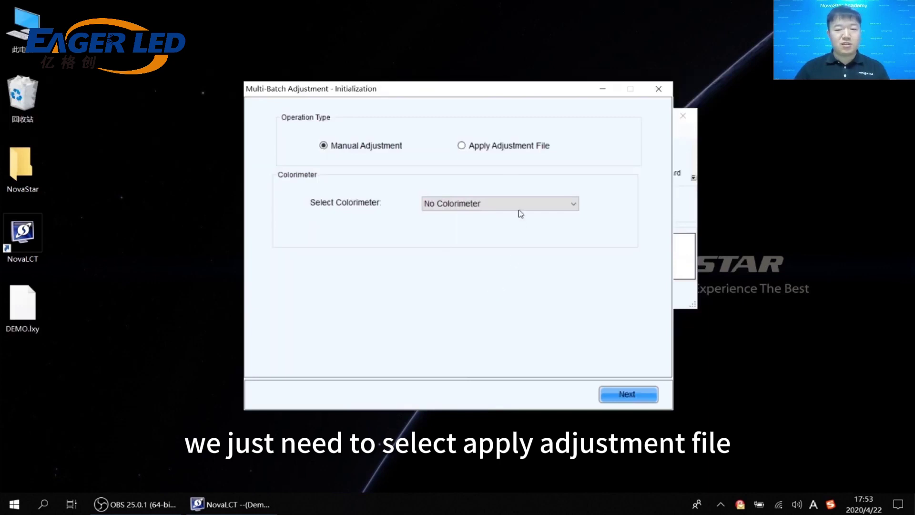
Choose Apply Adjustment File as the operation type, load DEMO.lxy from the desktop and proceed to the adjustment results.
{"action": "left_click", "coordinate": [496, 146]}
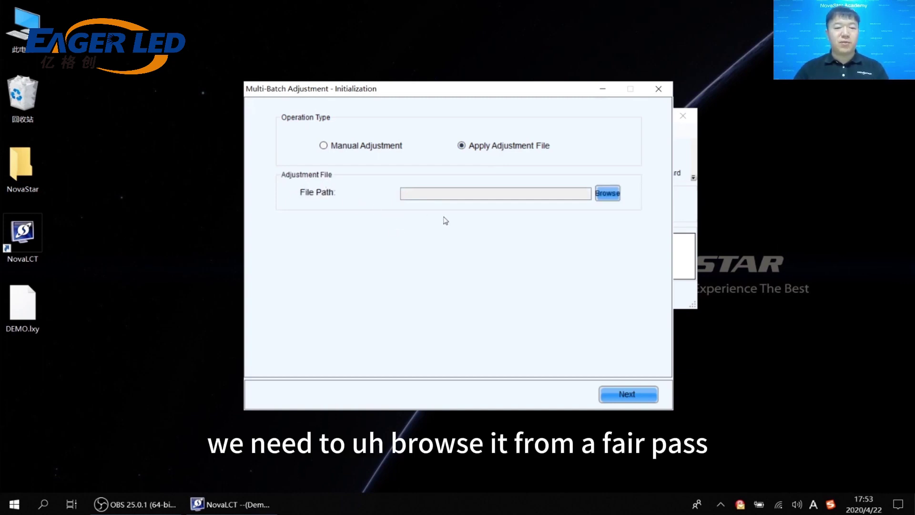
{"action": "left_click", "coordinate": [611, 195]}
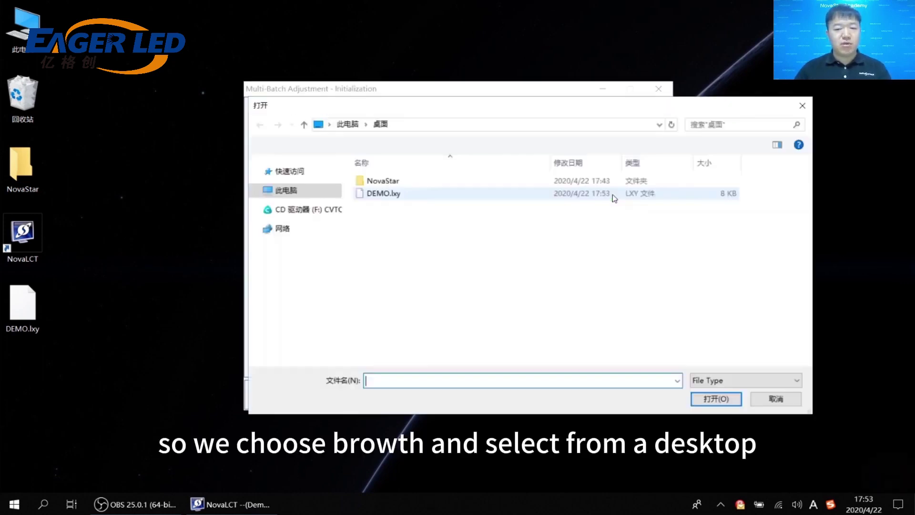
{"action": "left_click", "coordinate": [402, 192]}
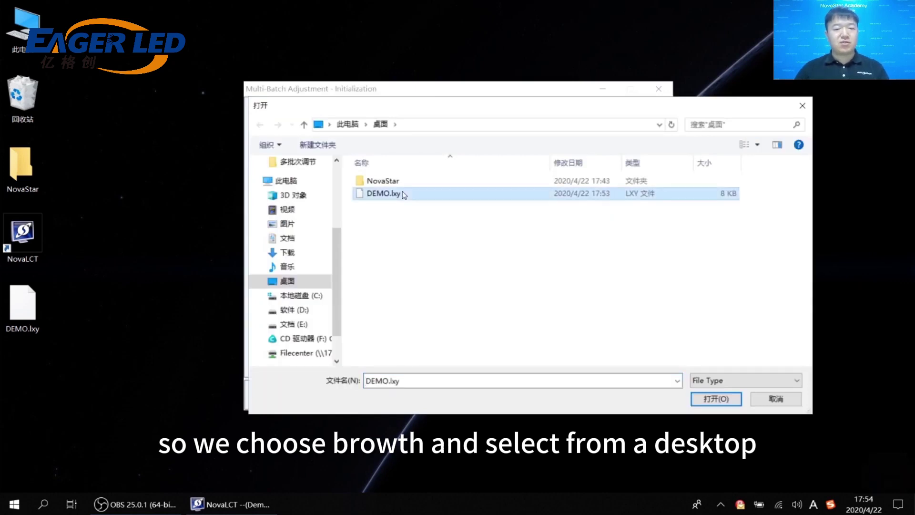
{"action": "left_click", "coordinate": [723, 400]}
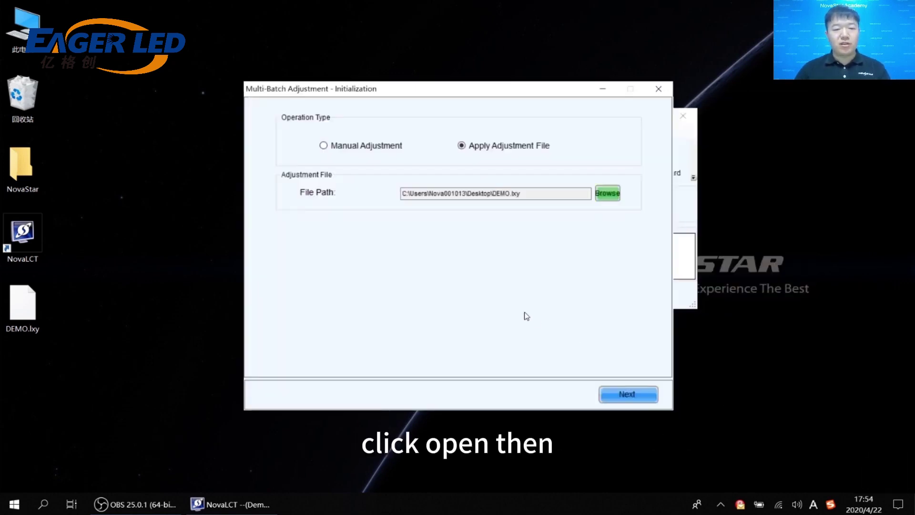
{"action": "left_click", "coordinate": [628, 397]}
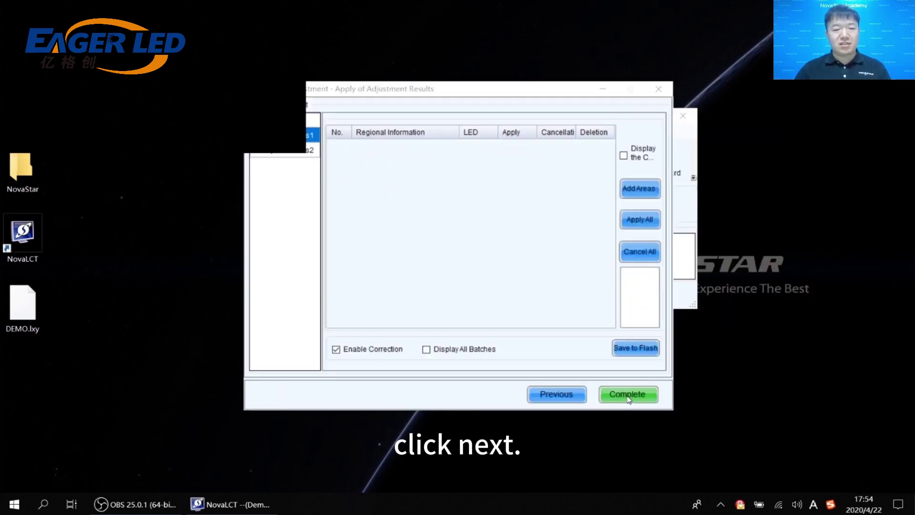
View the cabinet topology for adding areas to Sample Batches2, close it without adding any, and complete the multi-batch adjustment.
{"action": "left_click_drag", "start_coordinate": [502, 89], "coordinate": [564, 86]}
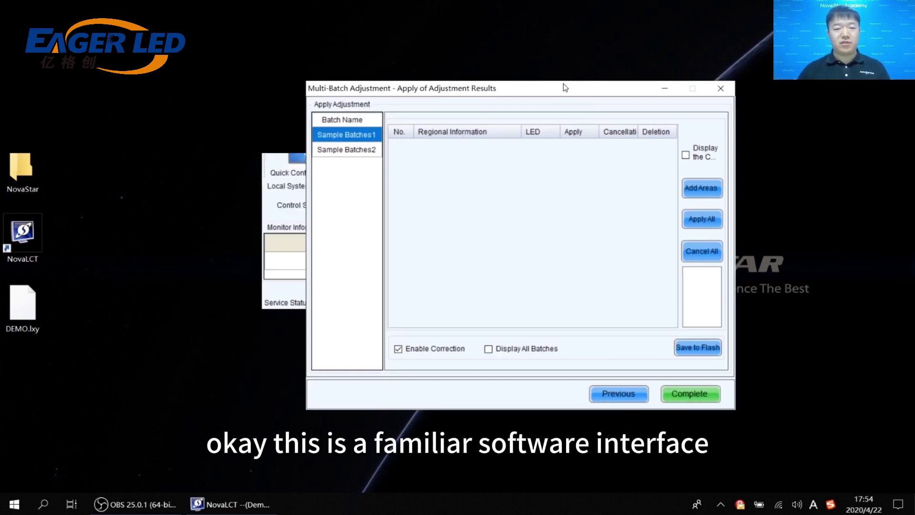
{"action": "left_click", "coordinate": [373, 149]}
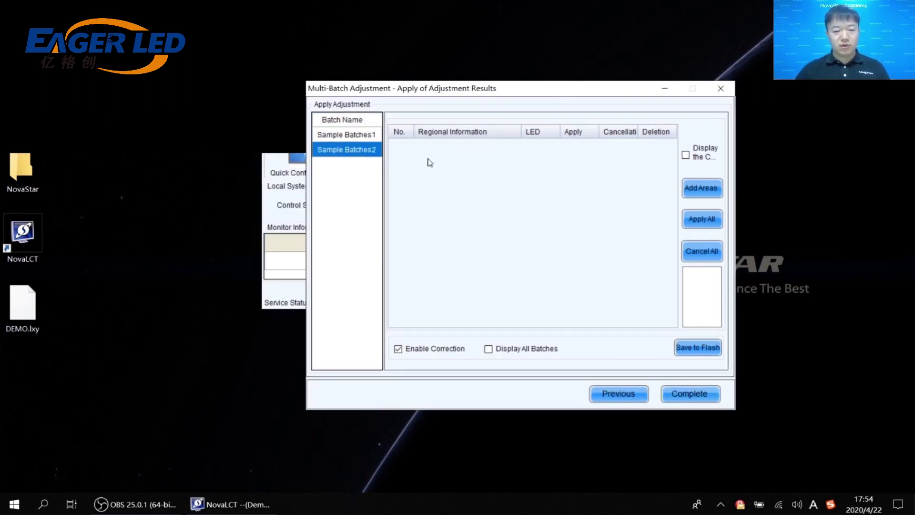
{"action": "left_click", "coordinate": [710, 196]}
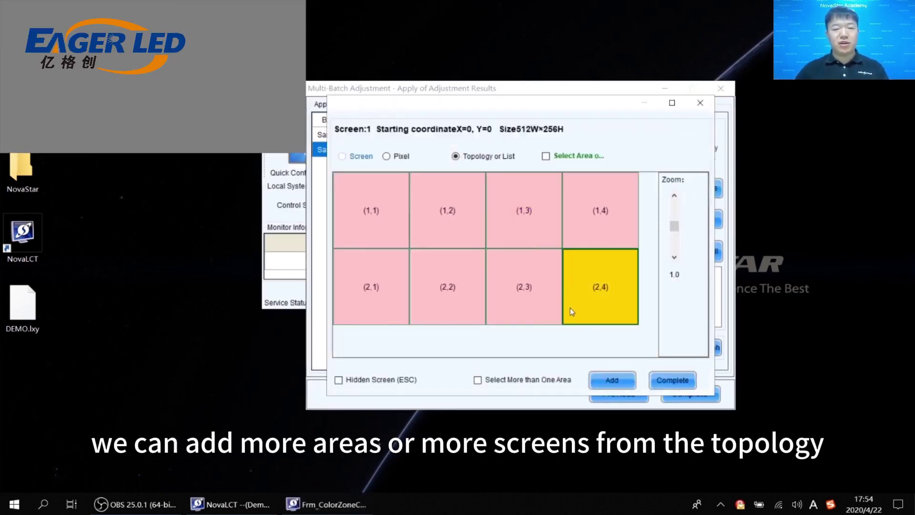
{"action": "left_click", "coordinate": [700, 102]}
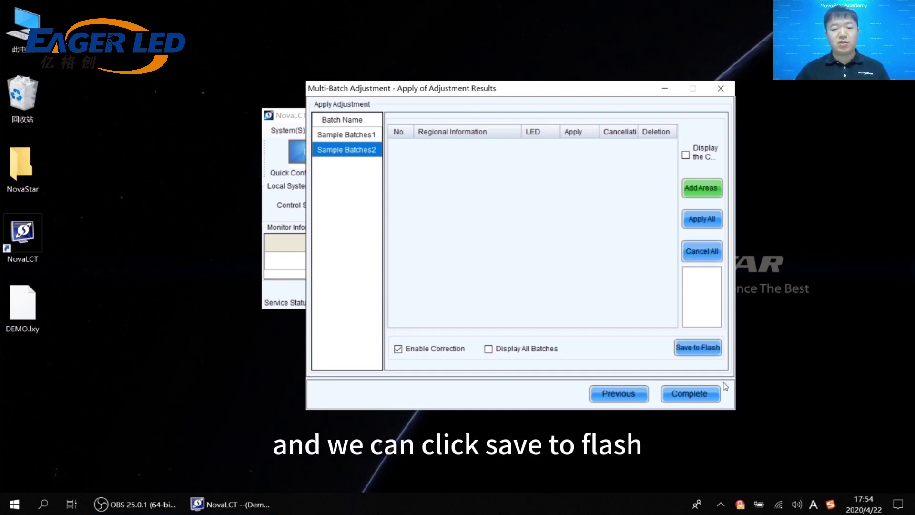
{"action": "left_click", "coordinate": [713, 394]}
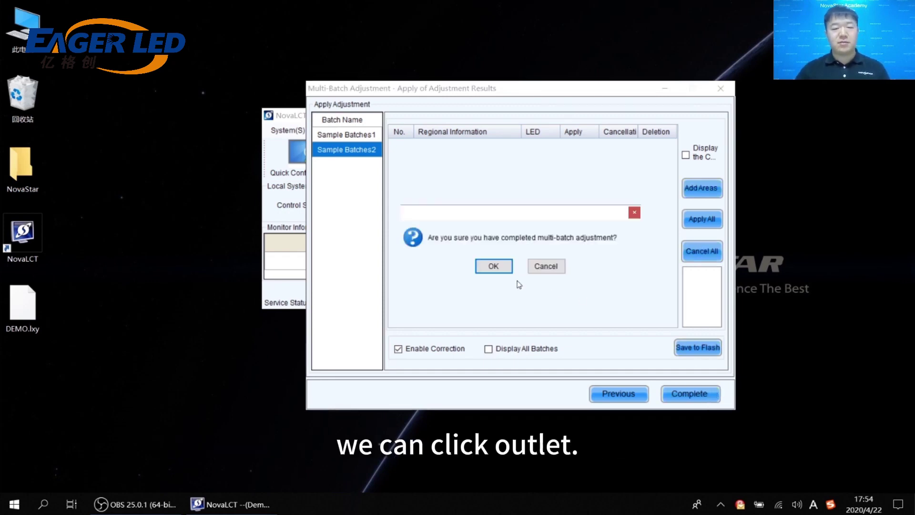
{"action": "left_click", "coordinate": [502, 268]}
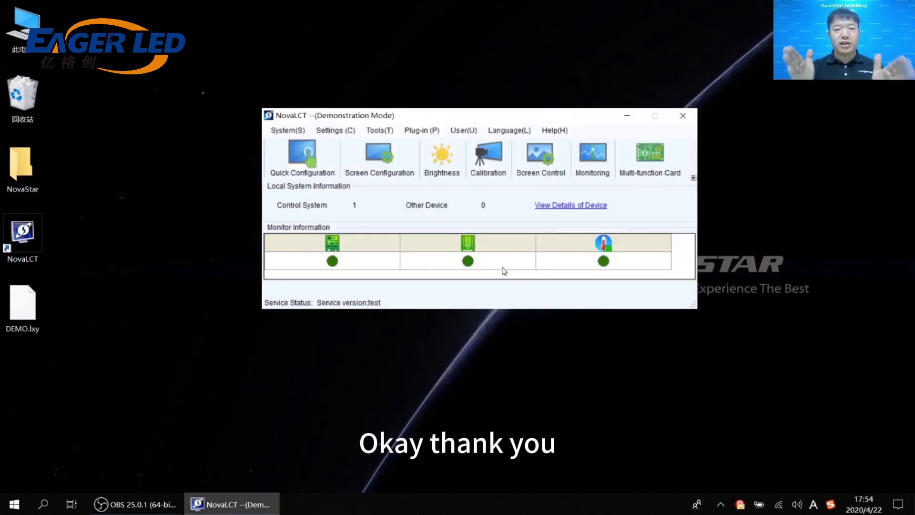